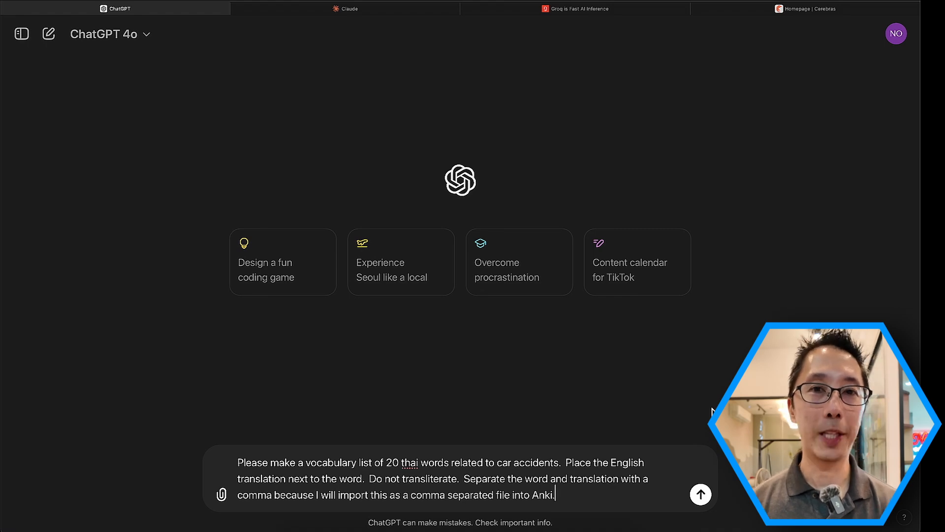
Submit the prepared prompt for 20 Thai car-accident words with comma-separated English translations, and look through the generated list.
key("Return")
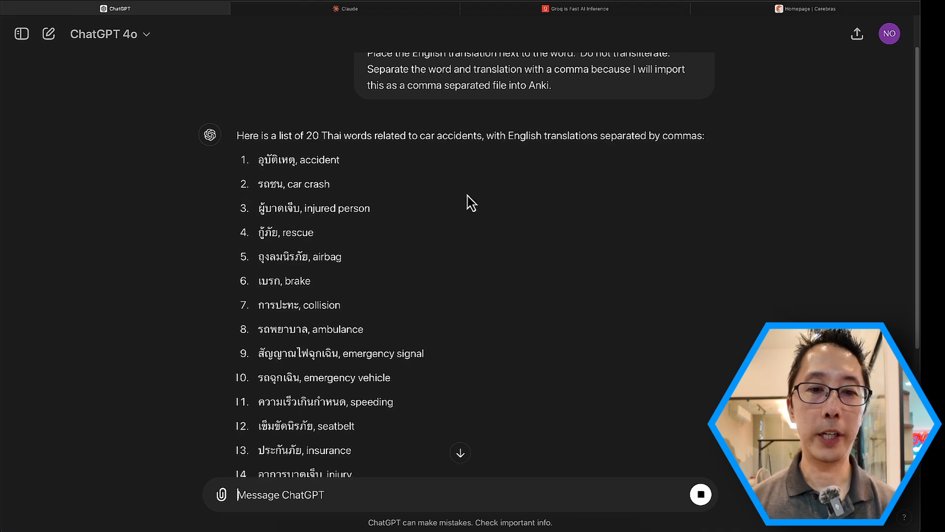
scroll(458, 192, "down", 5)
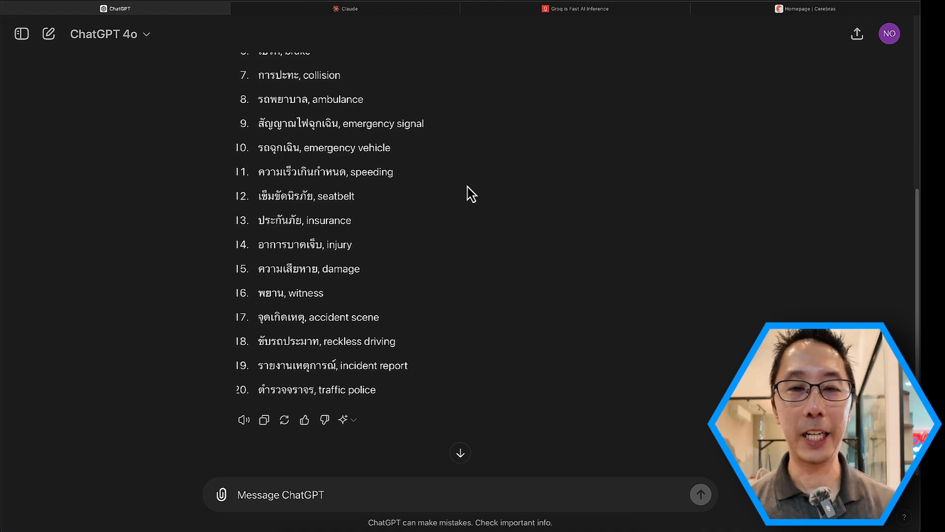
Begin a follow-up prompt asking for an importable Anki version of the vocabulary list.
left_click(526, 492)
type("Please make an importable ank")
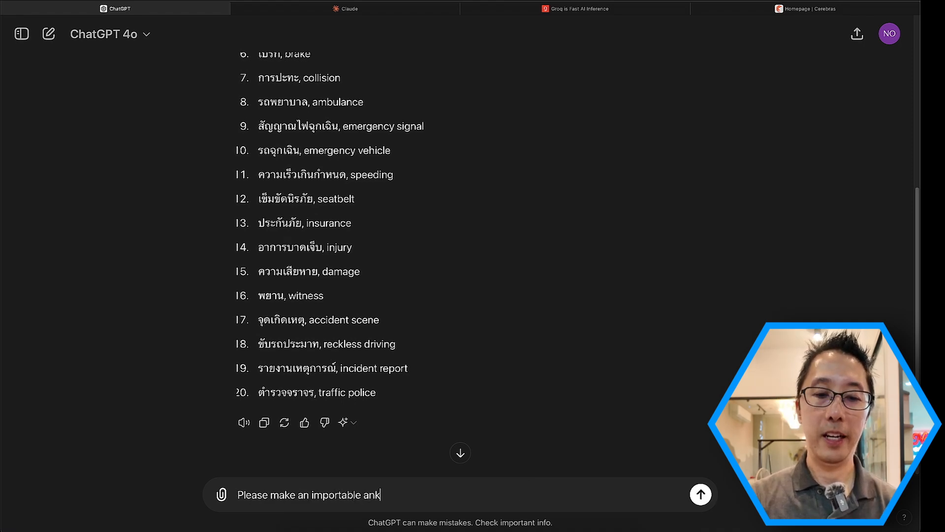
key("BackSpace")
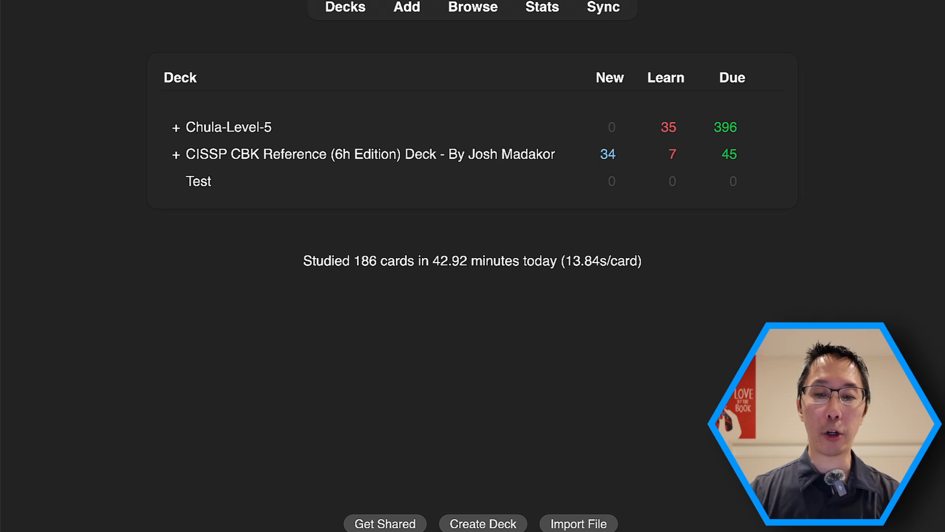
Switch to Anki and open Thai_Car_Accident_Vocabulary.csv from the Downloads folder for import.
left_click(596, 525)
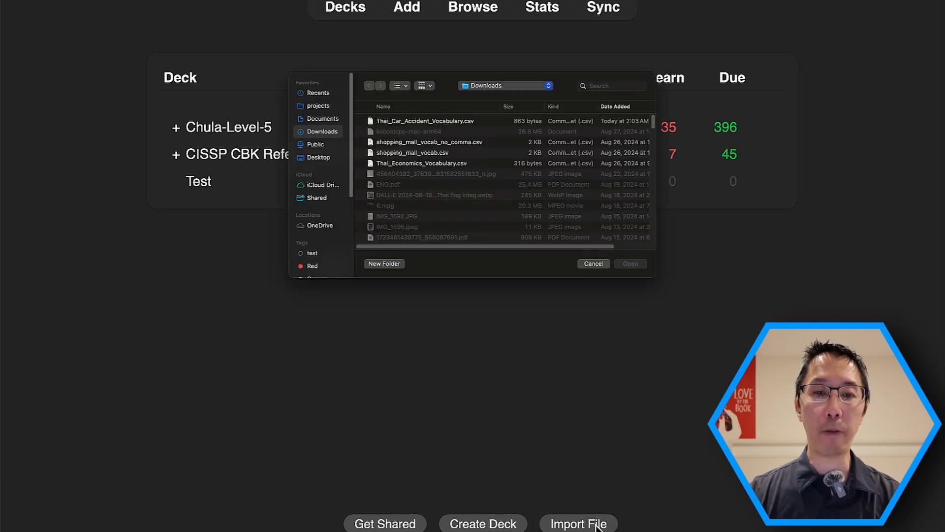
left_click(447, 122)
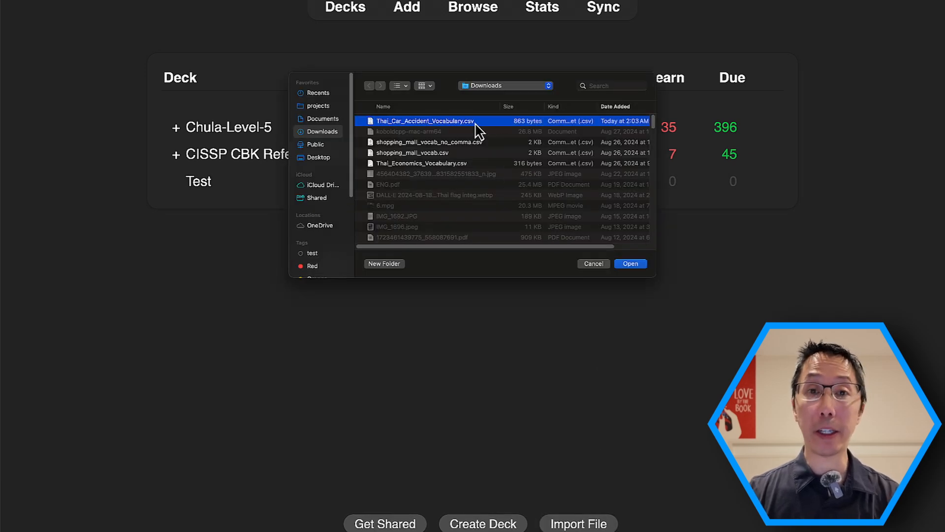
left_click(640, 265)
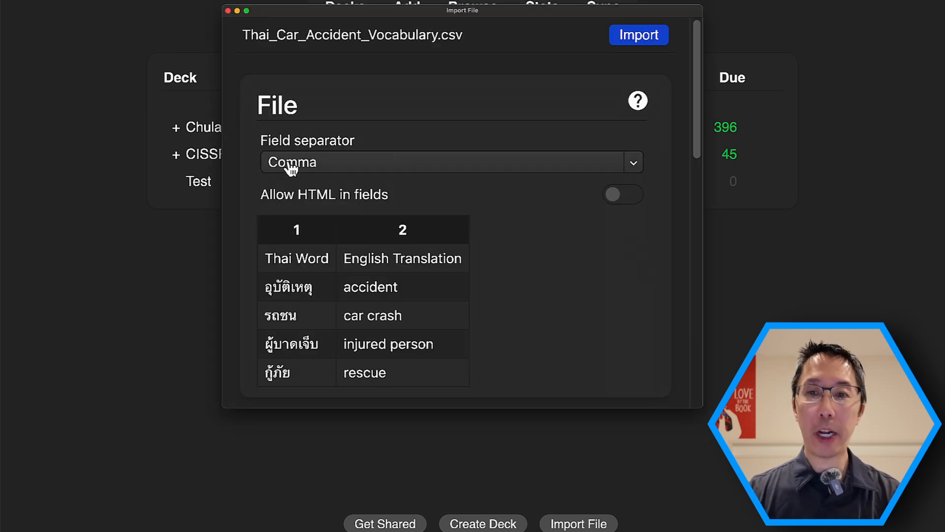
Check the file's comma-separated columns and set the import's destination deck to Test.
scroll(393, 205, "down", 2)
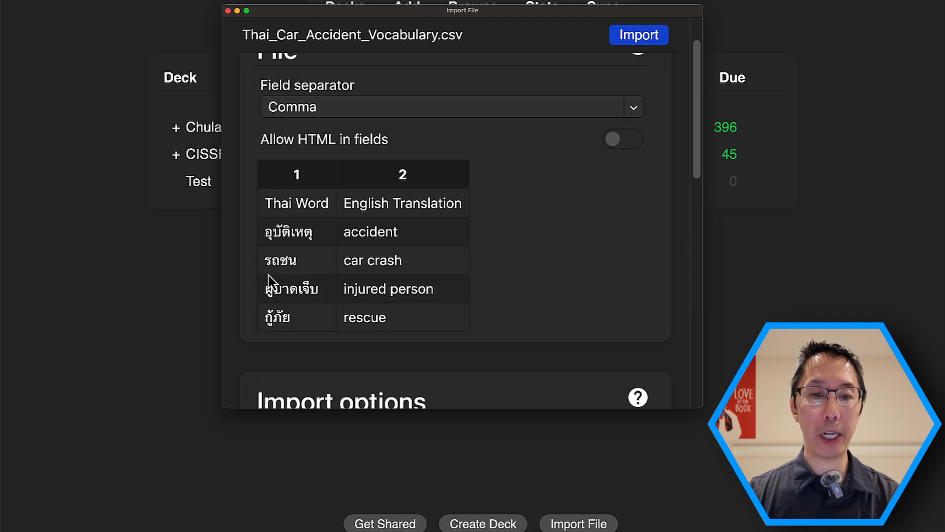
scroll(462, 235, "down", 6)
scroll(468, 232, "down", 4)
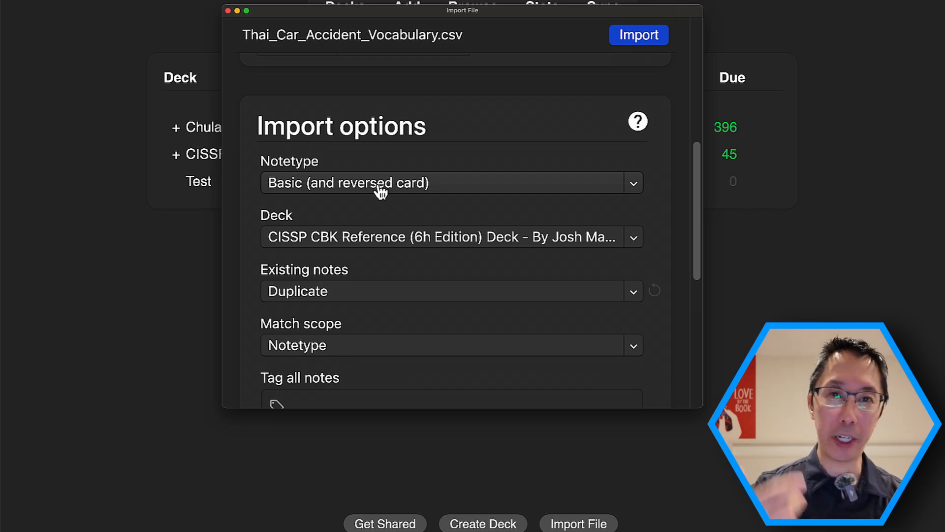
left_click(320, 238)
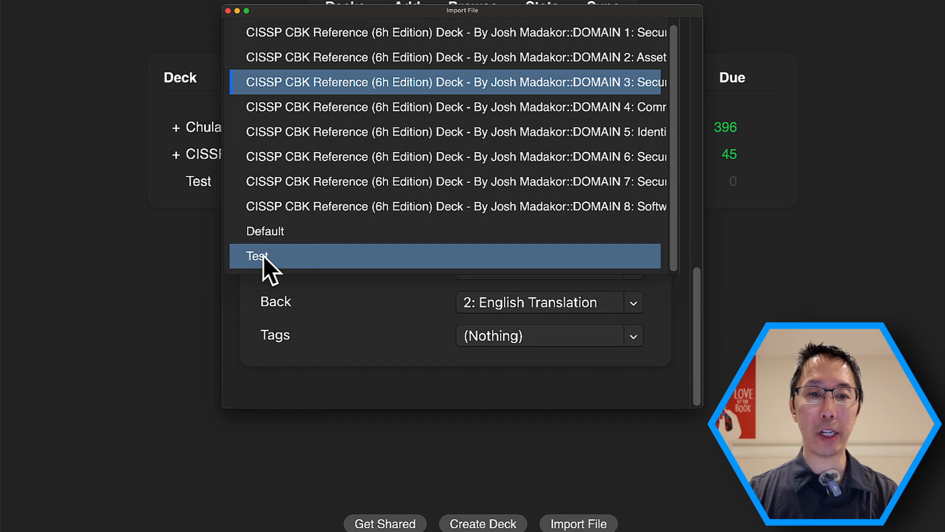
left_click(271, 268)
scroll(386, 208, "up", 5)
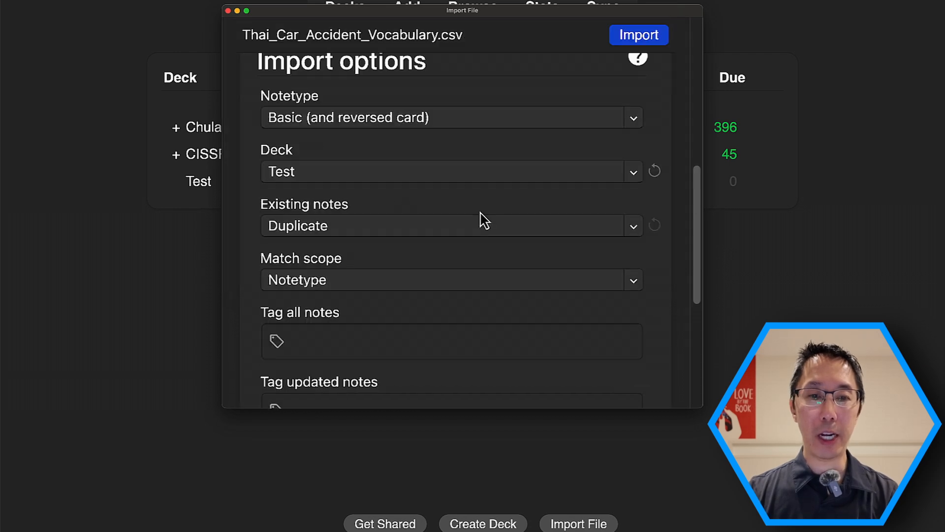
Check the front and back field mapping, and import the vocabulary file into the deck.
scroll(400, 227, "down", 5)
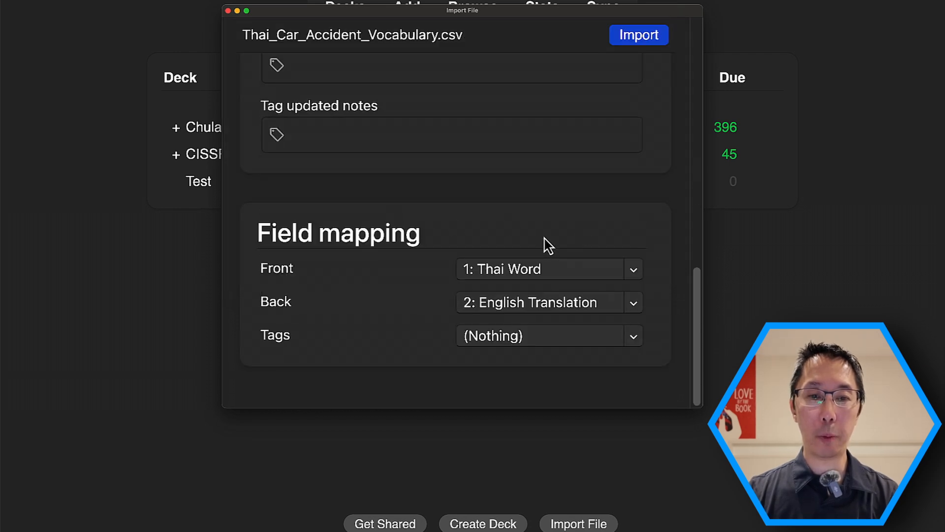
scroll(546, 245, "up", 4)
scroll(544, 236, "up", 6)
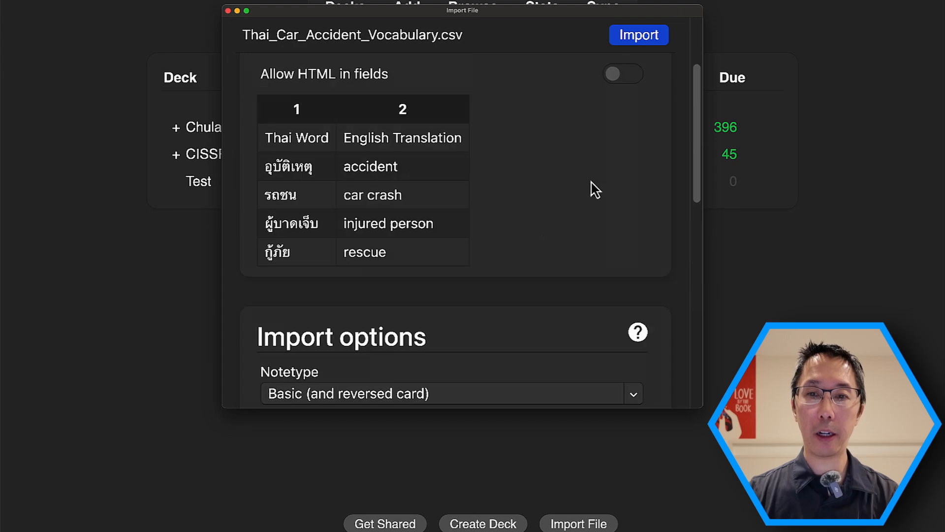
left_click(655, 35)
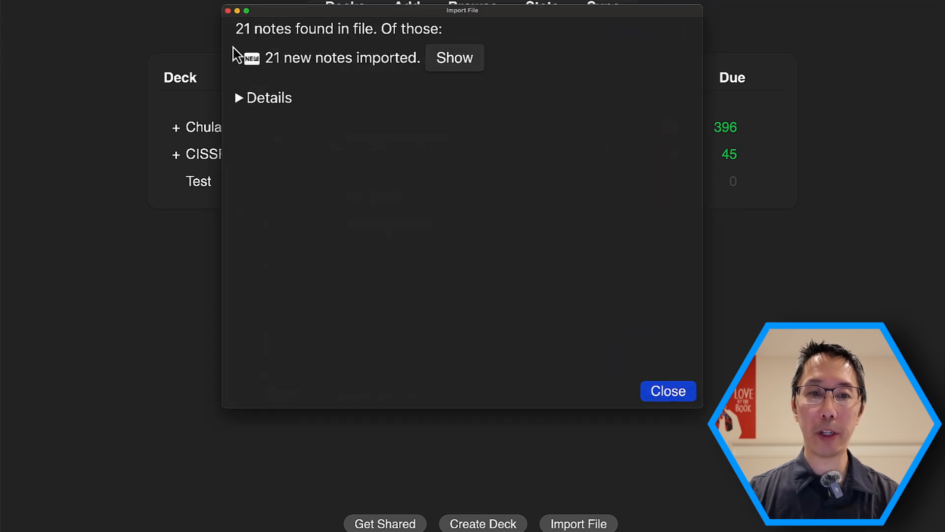
Show the newly imported notes in the card browser and look through the list.
left_click(448, 76)
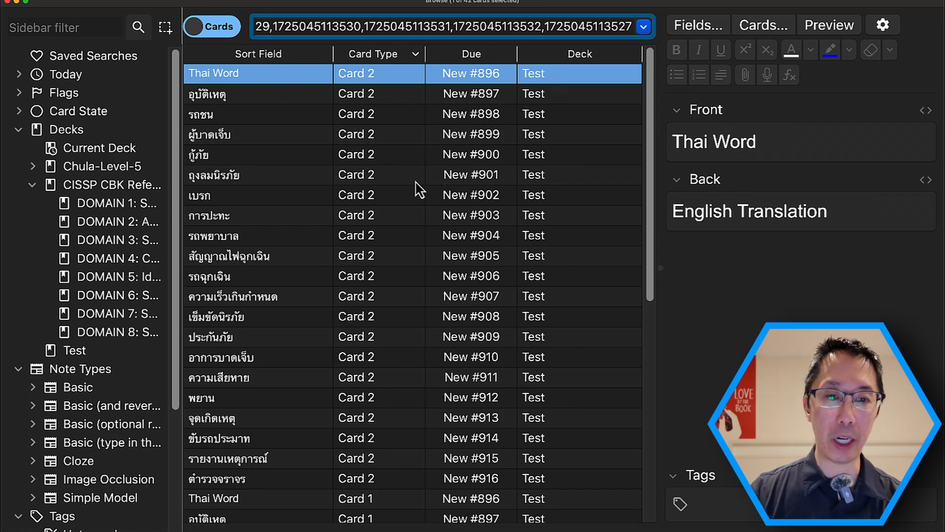
scroll(314, 237, "down", 5)
scroll(313, 237, "up", 5)
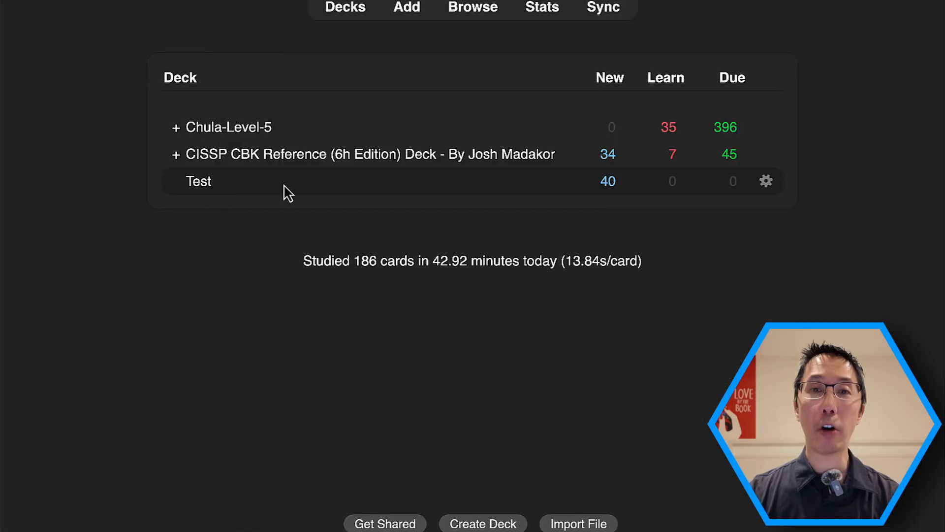
Study the Test deck, rating the first two cards Good and revealing the answer of the third card, รถชน.
left_click(193, 189)
left_click(576, 129)
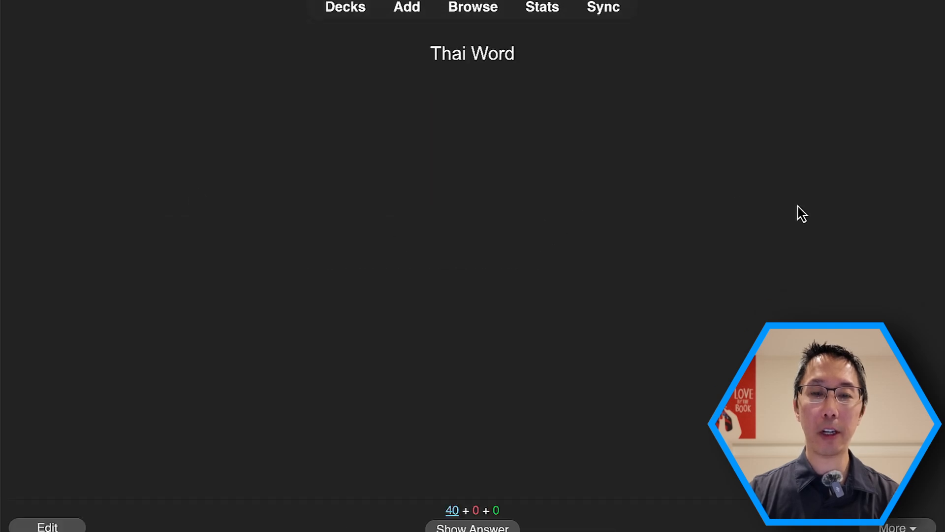
left_click(497, 527)
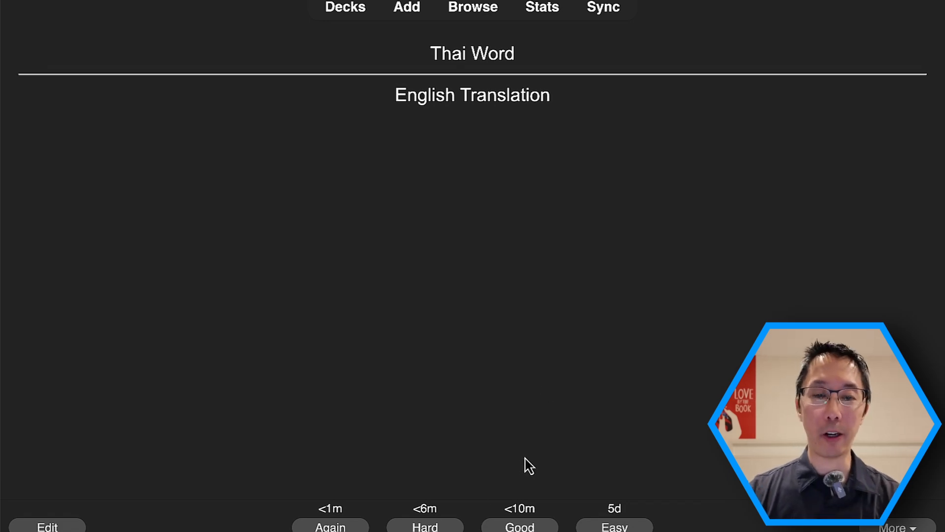
left_click(512, 524)
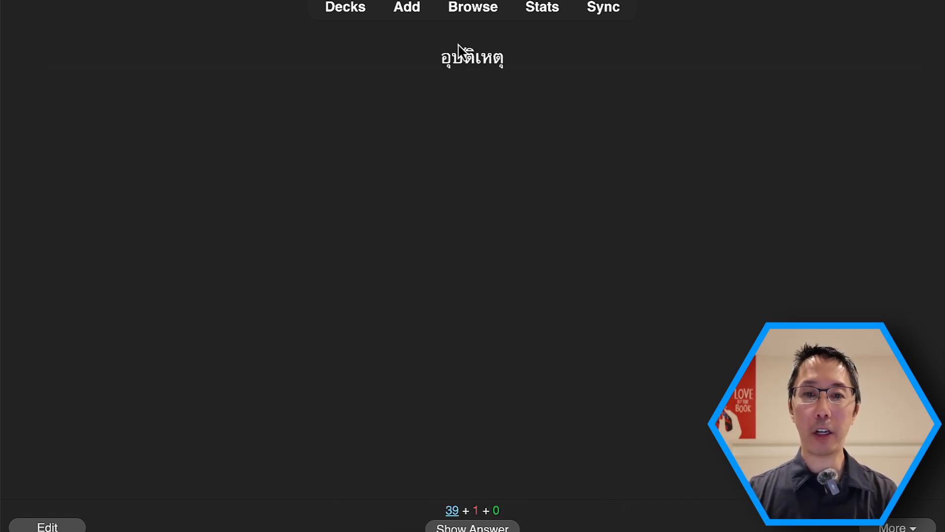
left_click(485, 527)
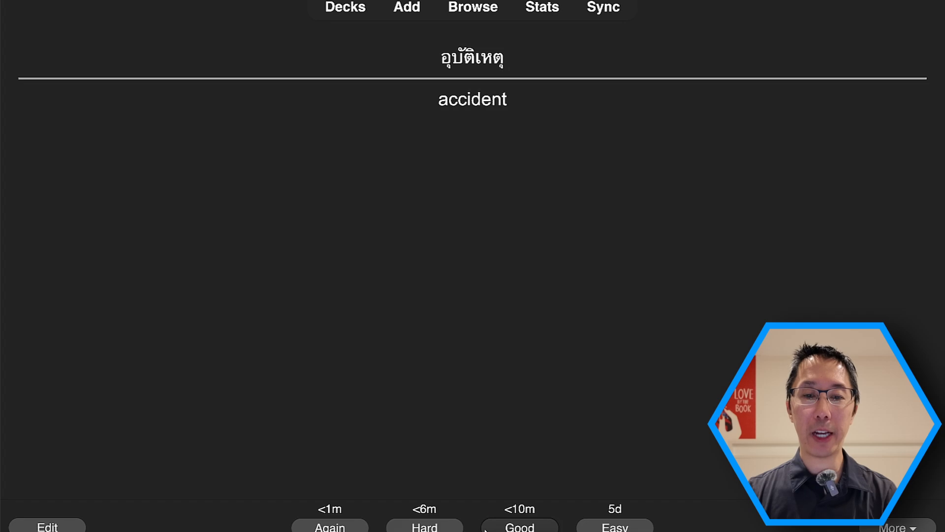
left_click(487, 528)
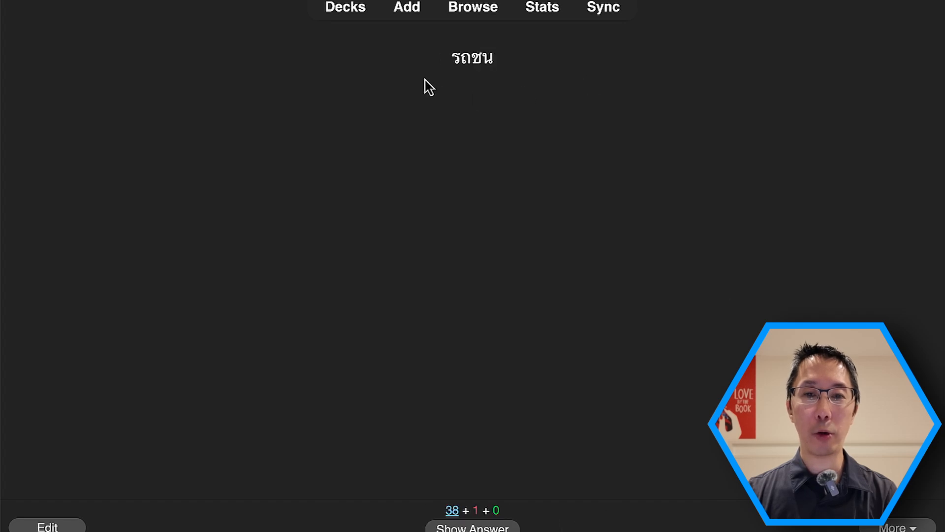
left_click(476, 525)
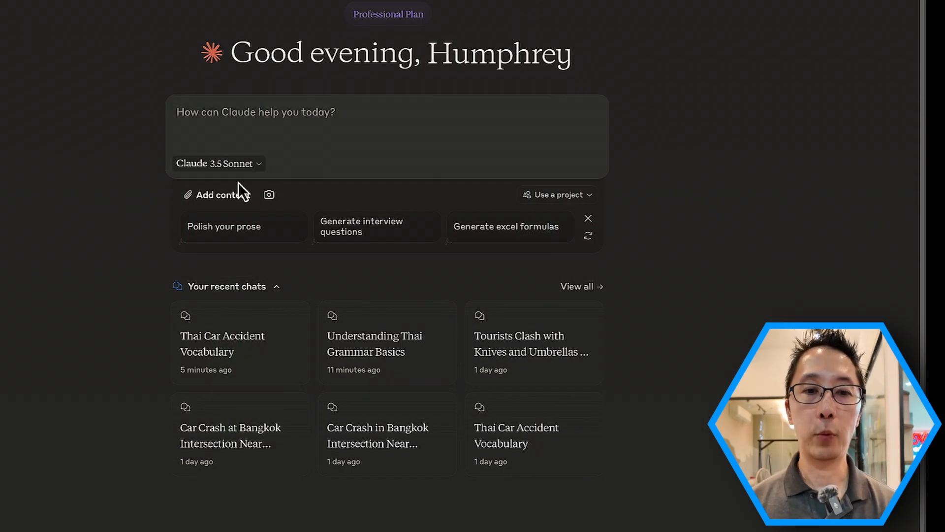
Switch to Claude 3.5 Sonnet and request 20 Thai car-accident words with comma-separated English translations, without transliteration, for Anki import.
left_click(232, 167)
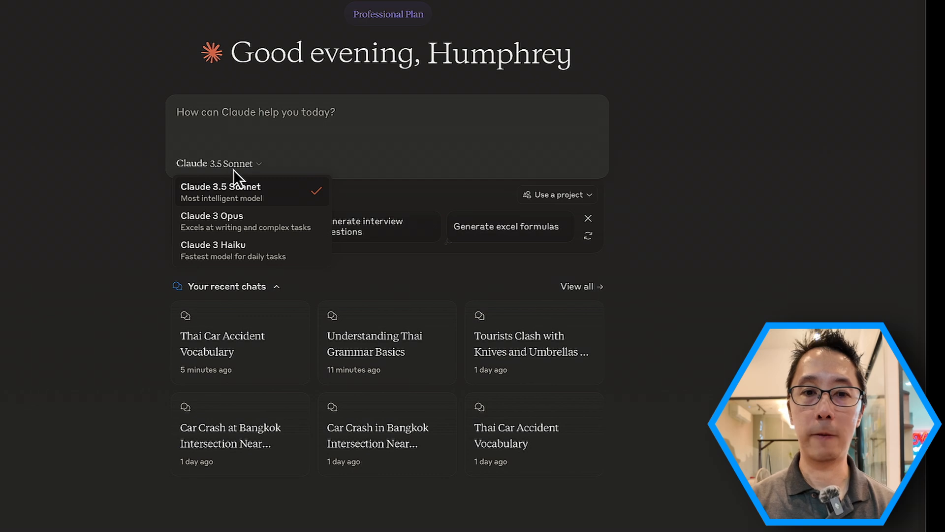
left_click(306, 112)
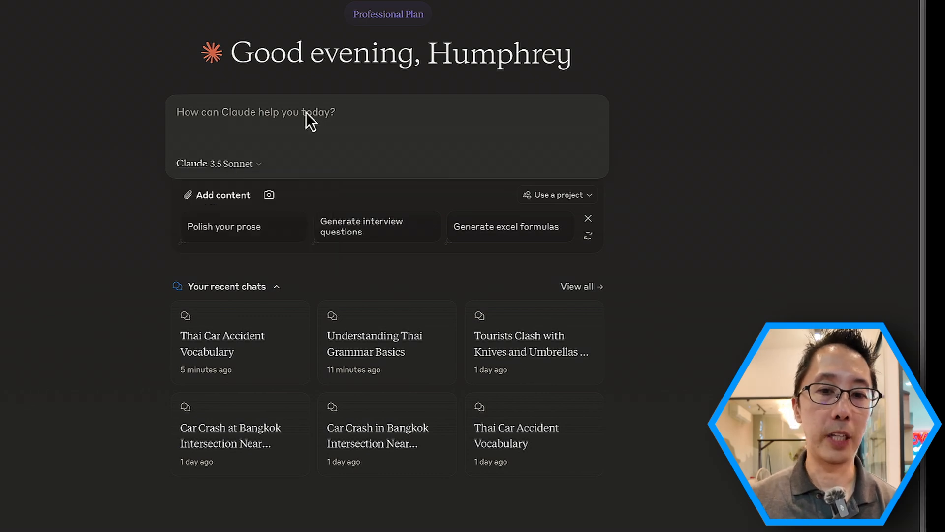
type("Please make a vocabulary list of 20 thai words related to car accidents.  Place the English translation next to the word.  Do not transliterate.  Separate the word and translation with a comma because I will import this as a comma separated file into Anki.")
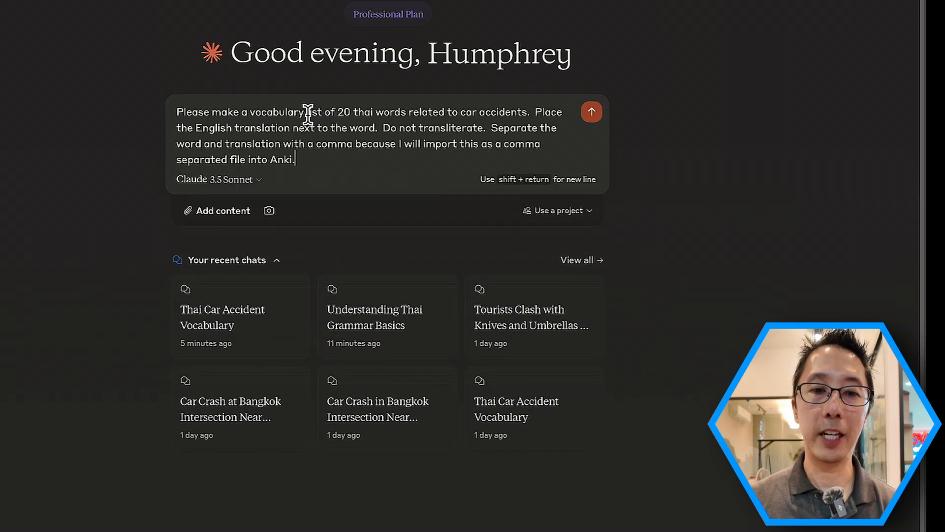
key("Return")
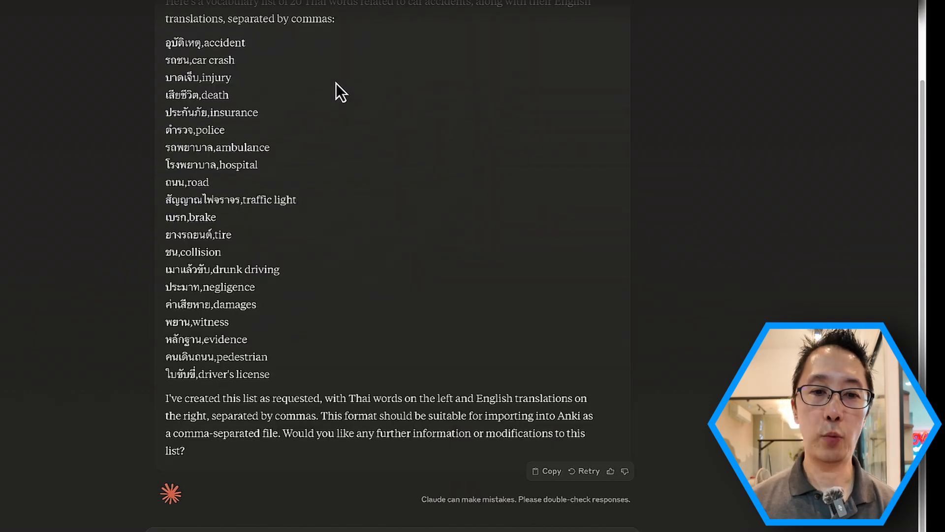
left_click_drag(282, 376, 169, 37)
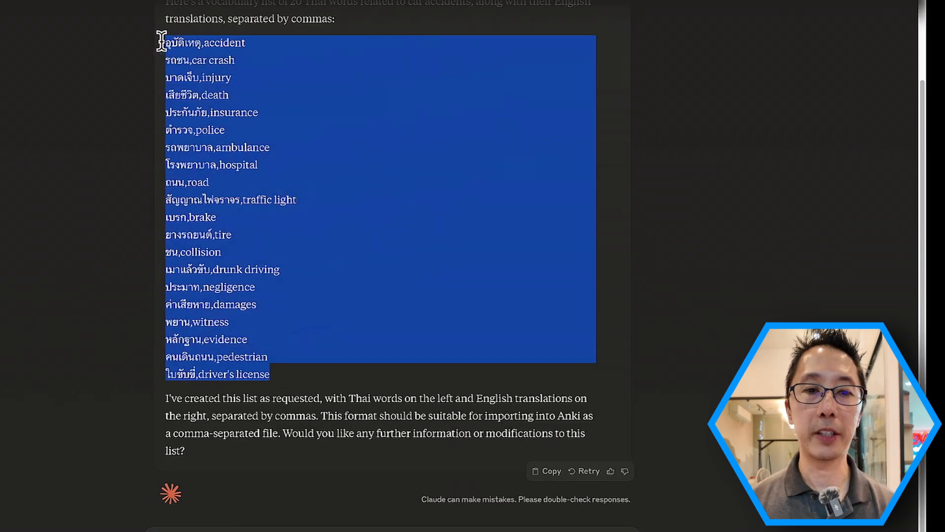
left_click(698, 200)
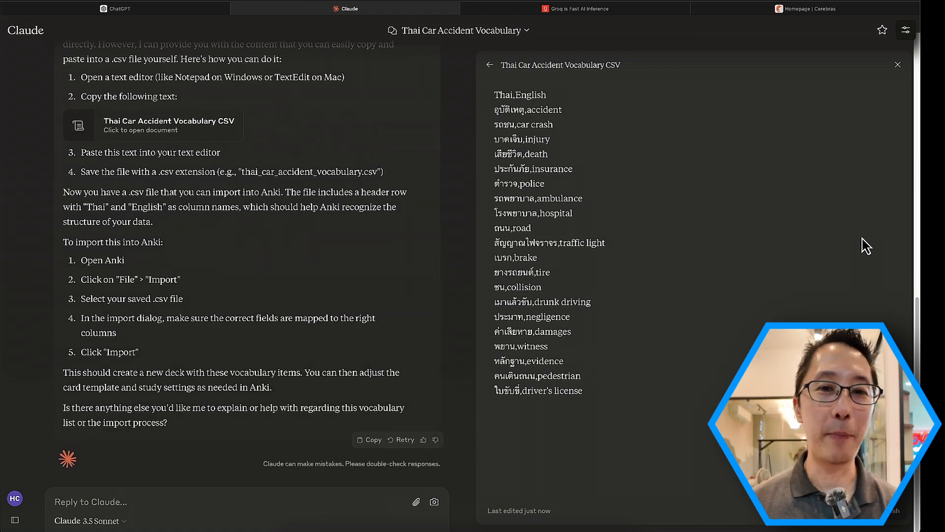
Switch to Groq, open its full chat and select the Llama-3.1-70b-Versatile model.
left_click(551, 10)
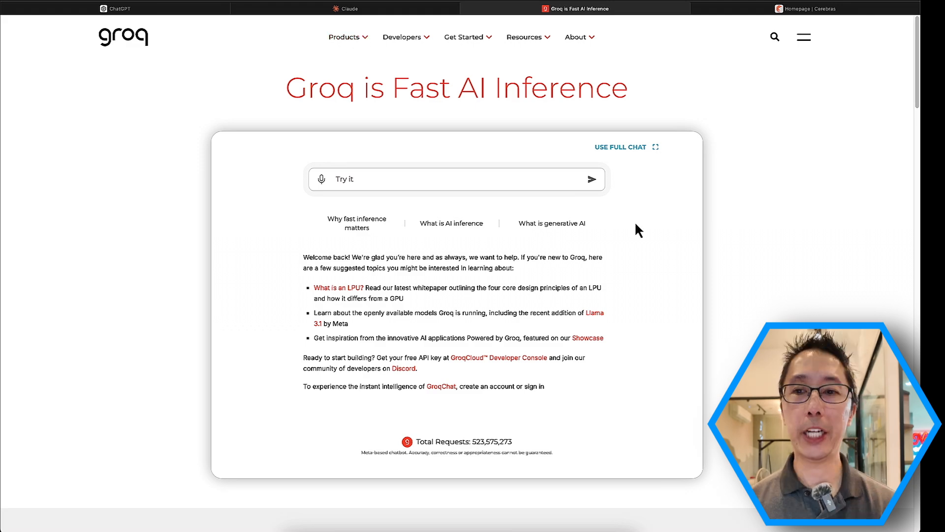
left_click(629, 148)
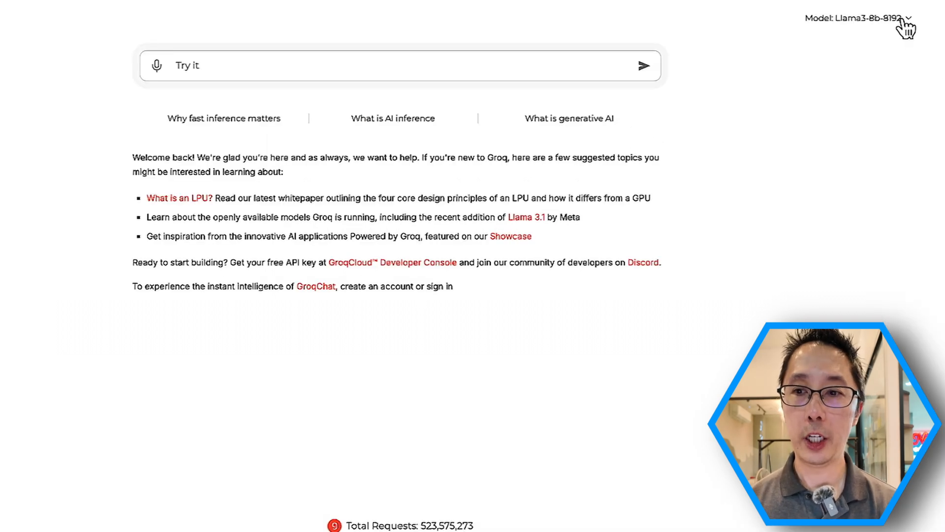
left_click(842, 80)
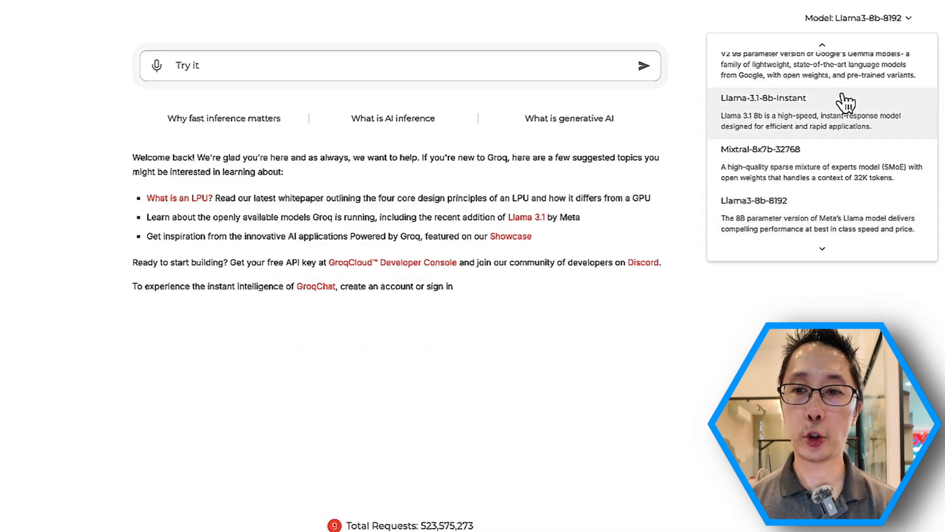
scroll(846, 102, "up", 5)
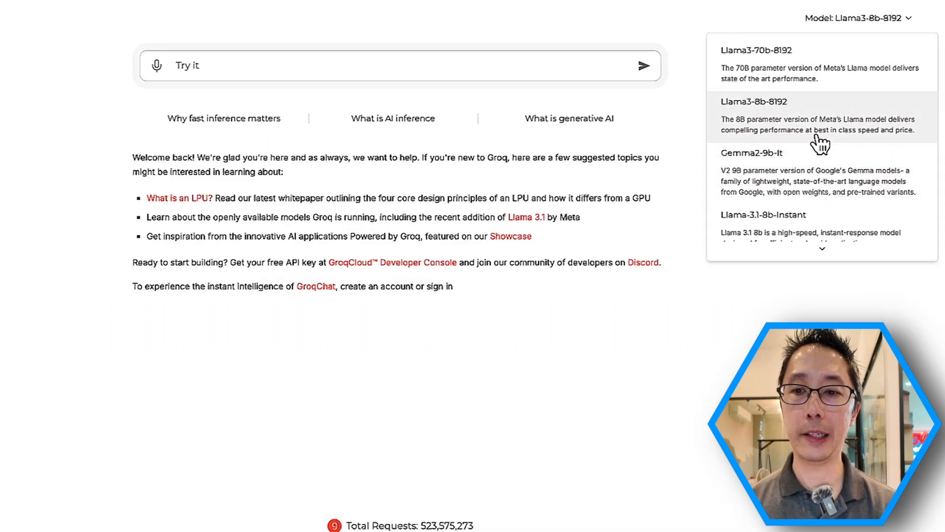
scroll(835, 217, "down", 4)
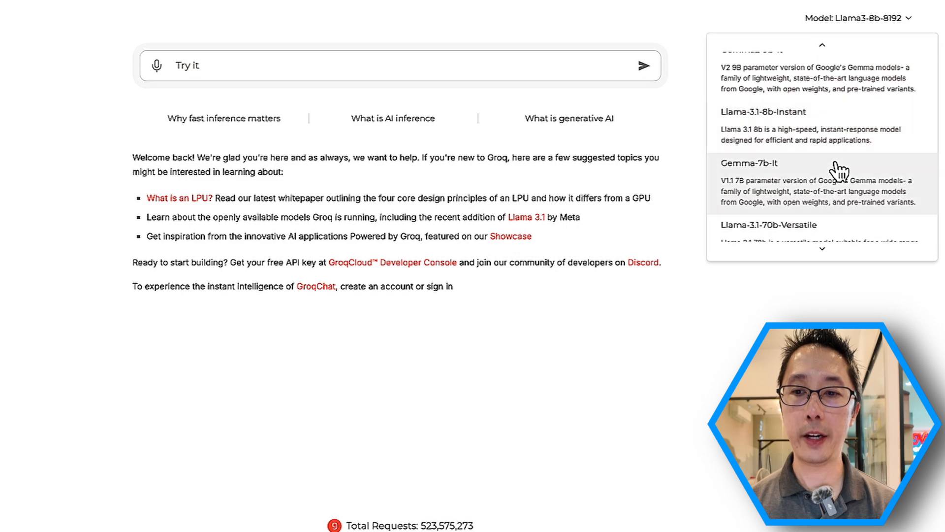
scroll(840, 170, "down", 1)
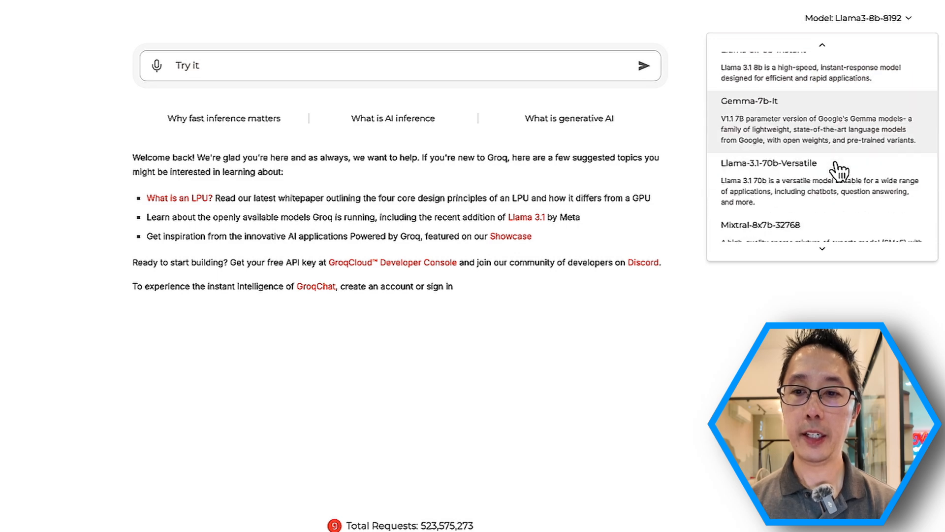
left_click(805, 177)
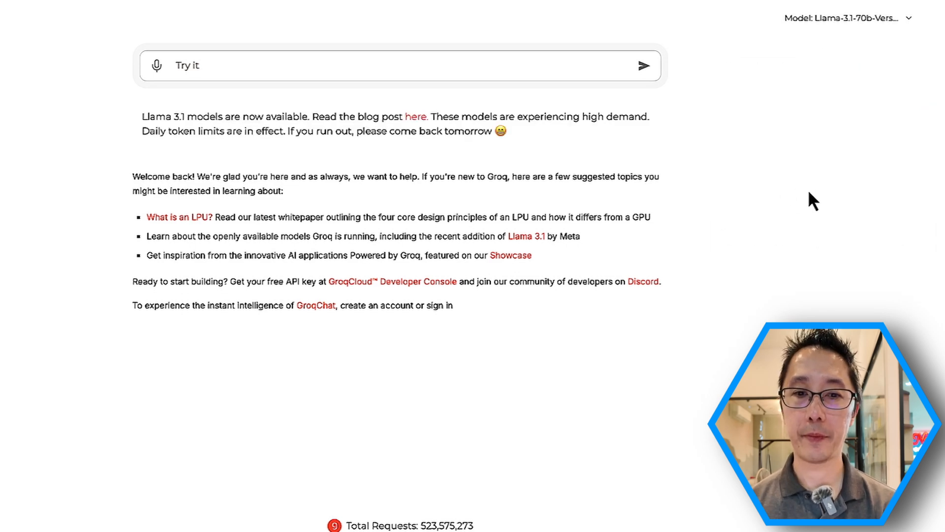
Request 20 Thai car-accident words with comma-separated English translations for Anki, without transliteration, and ask for the list as a downloadable .csv file.
left_click(479, 55)
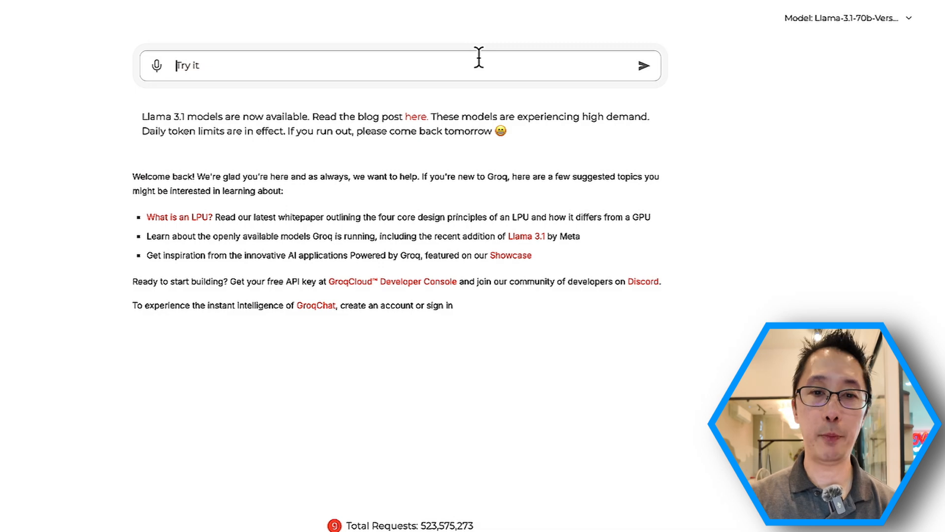
type("Please make a vocabulary list of 20 thai words related to car accidents.  Place the English translation next to the word.  Do not transliterate.  Separate the word and translation with a comma because I will import this as a comma separated file into Anki.")
key("Return")
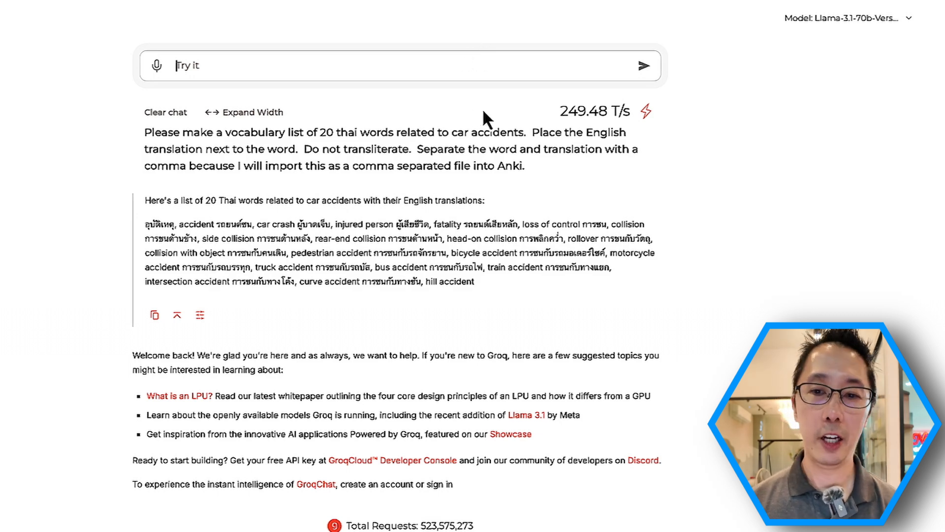
left_click(574, 110)
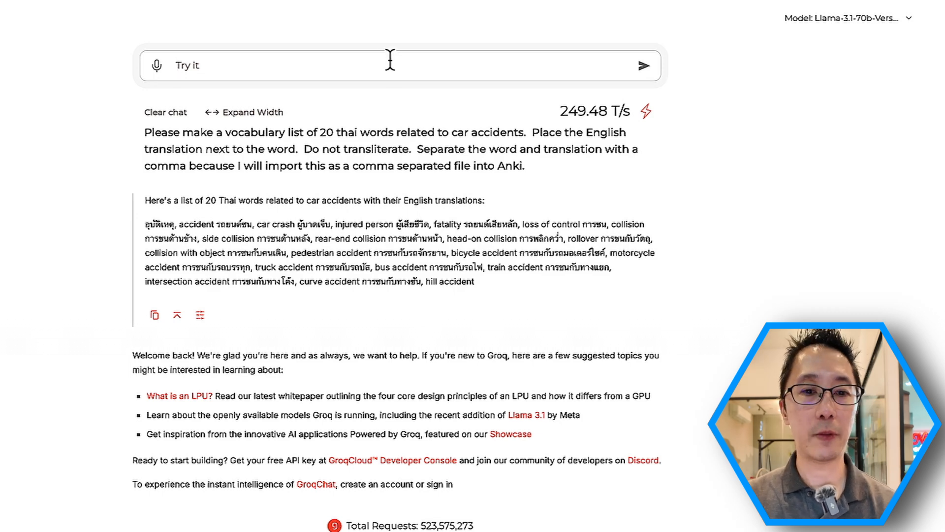
type("Please")
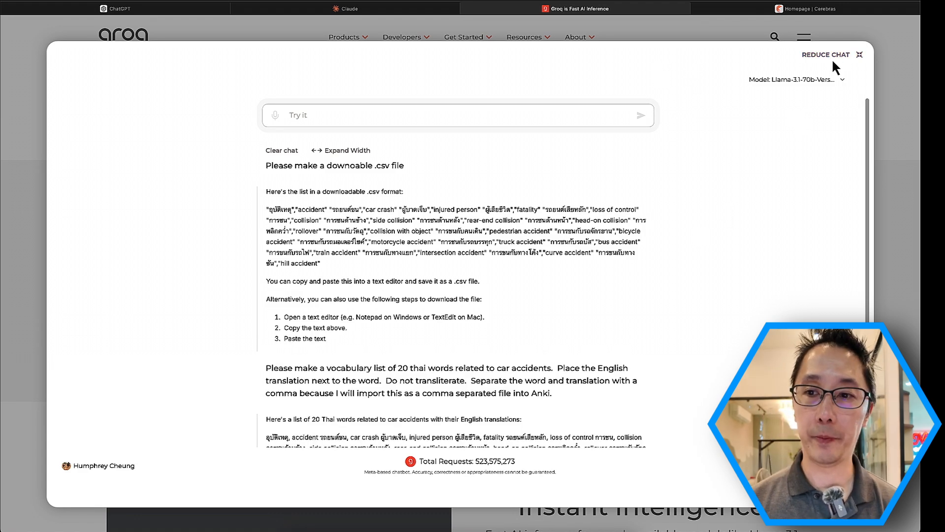
Switch to Cerebras, open its inference chat and select the Llama3.1-70B model.
left_click(777, 11)
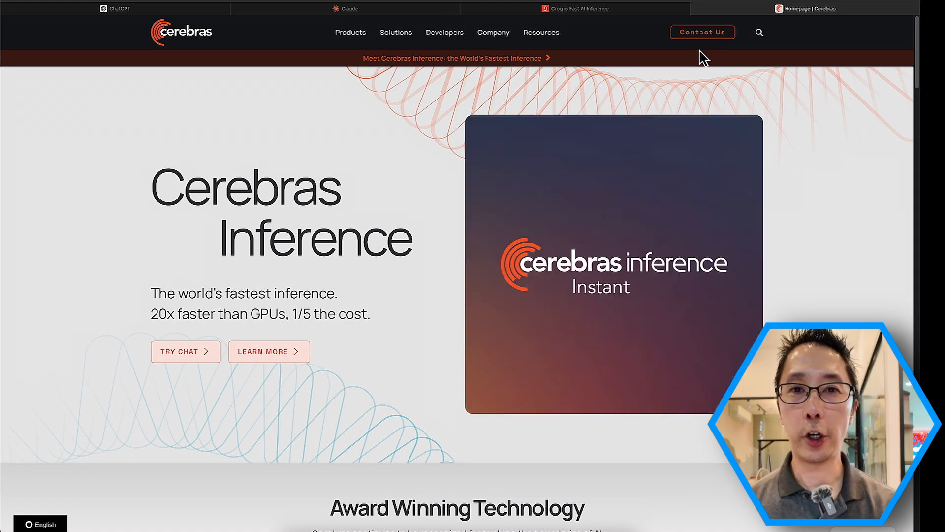
left_click(185, 351)
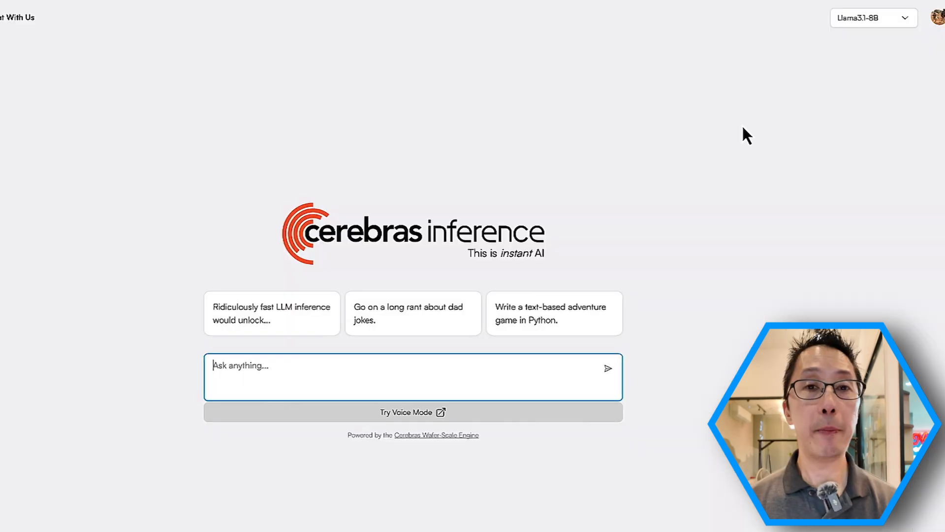
left_click(906, 18)
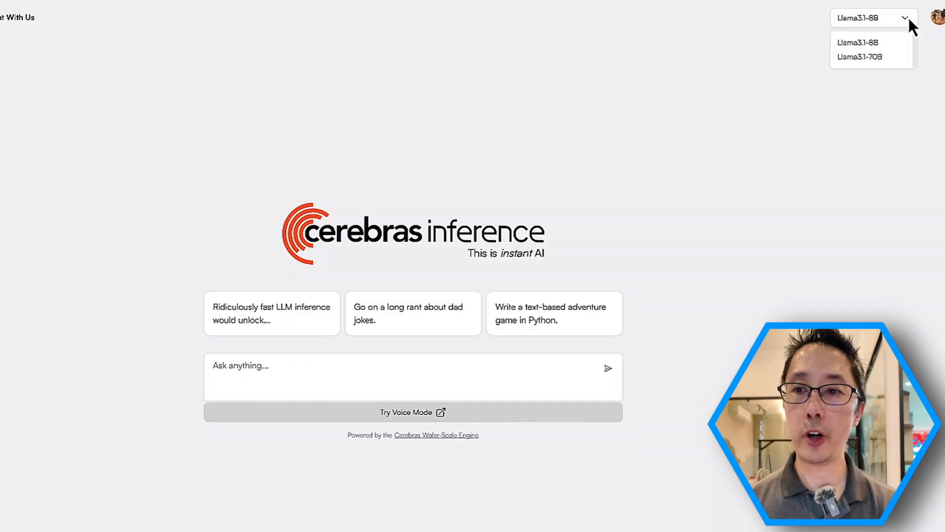
left_click(885, 57)
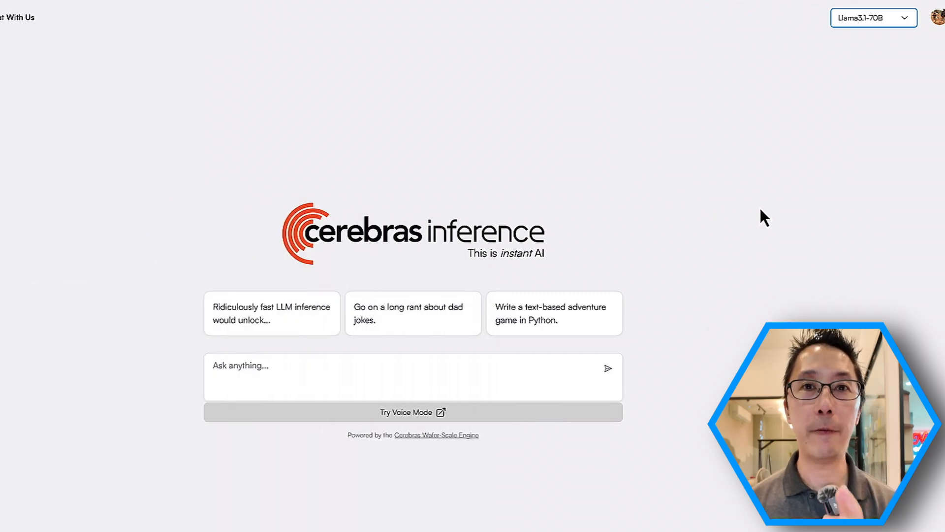
Ask Cerebras for 20 Thai car-accident words with comma-separated English translations, without transliteration, for Anki, and request a downloadable .csv file.
left_click(505, 371)
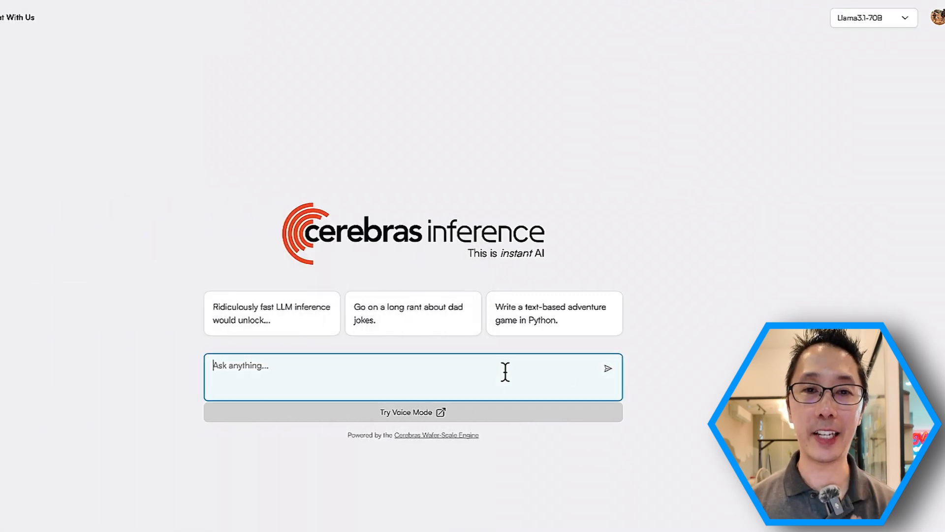
type("Please make a vocabulary list of 20 thai words related to car accidents.  Place the English translation next to the word.  Do not transliterate.  Separate the word and translation with a comma because I will import this as a comma separated file into Anki.")
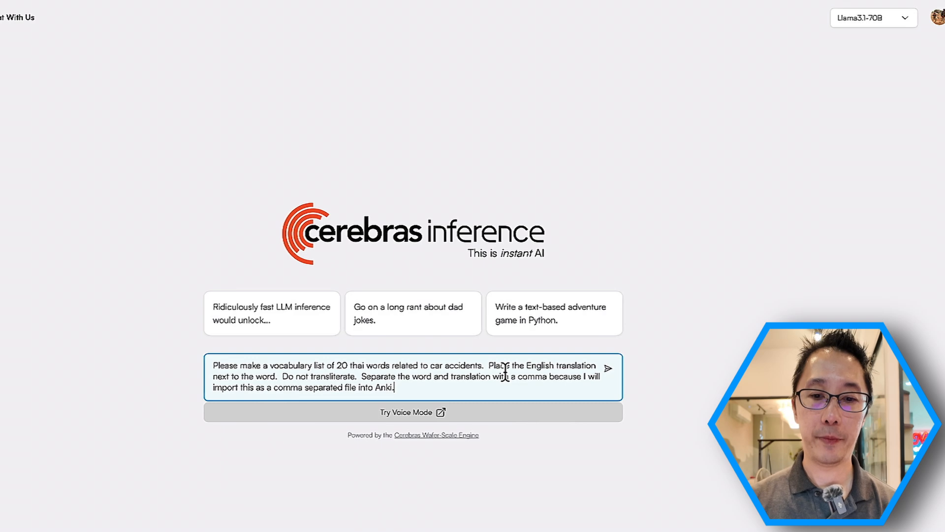
key("Return")
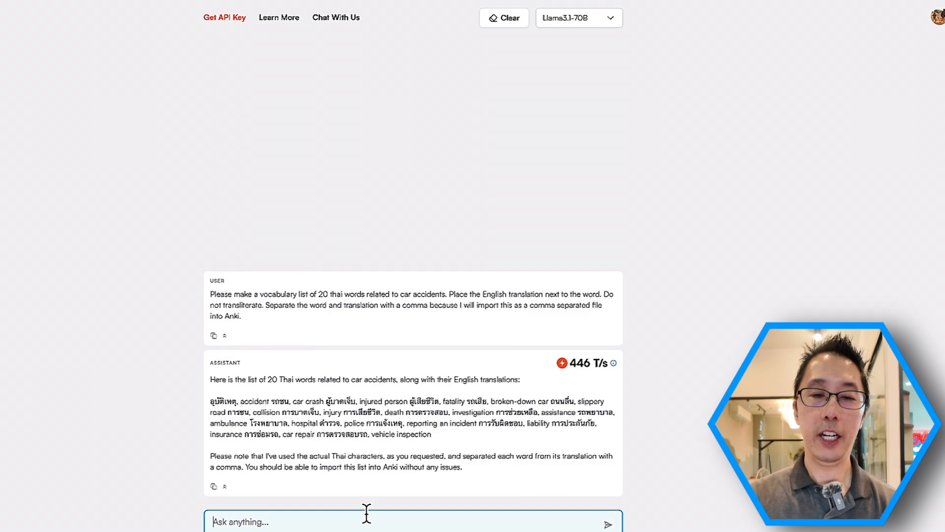
type("Please")
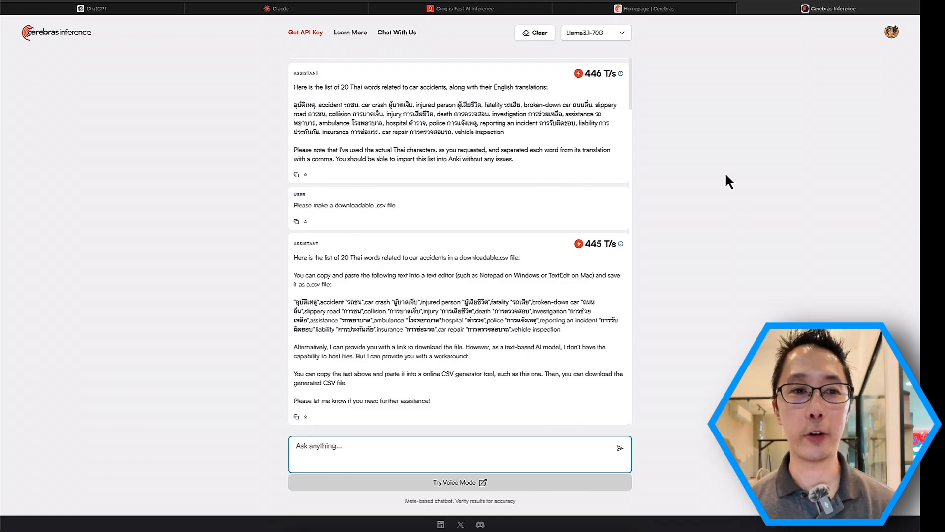
Review the ChatGPT, Claude and Groq vocabulary results in turn, and revisit the Cerebras homepage to compare the services.
left_click(160, 11)
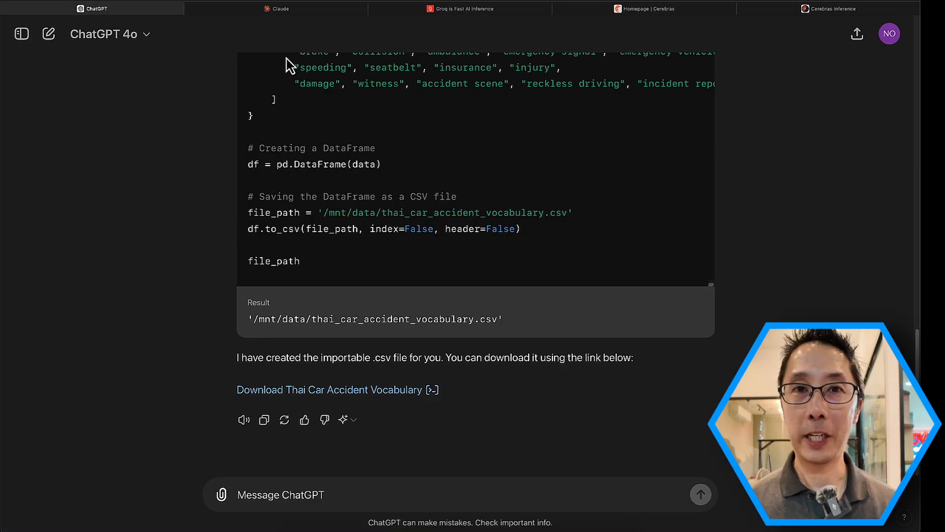
left_click(315, 10)
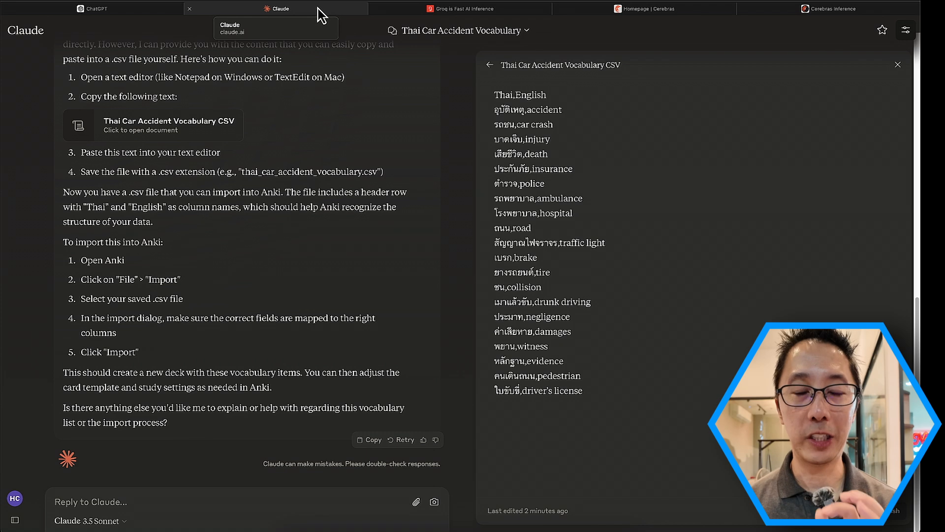
left_click(432, 9)
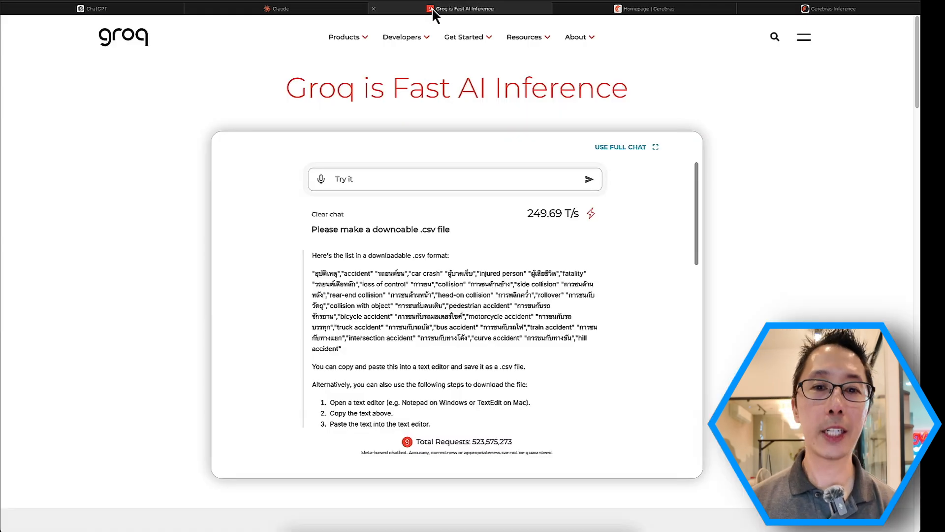
left_click(641, 9)
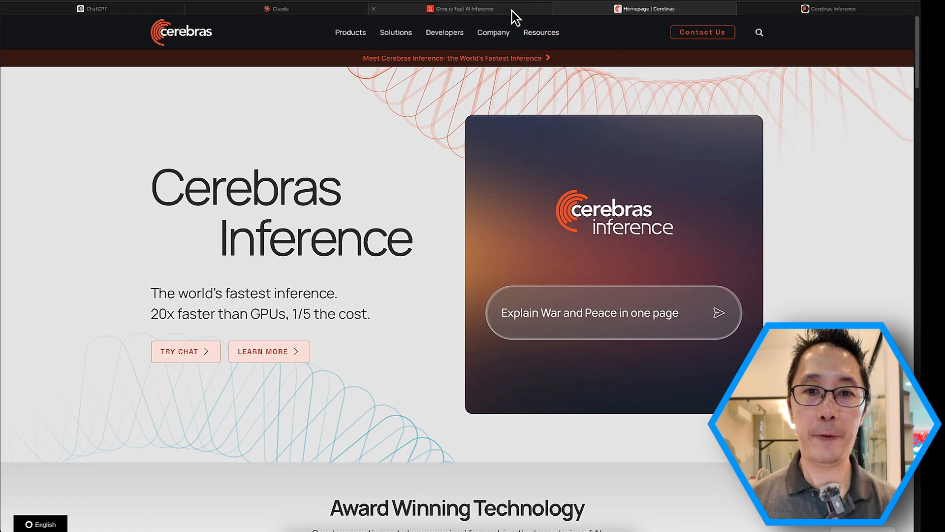
left_click(512, 11)
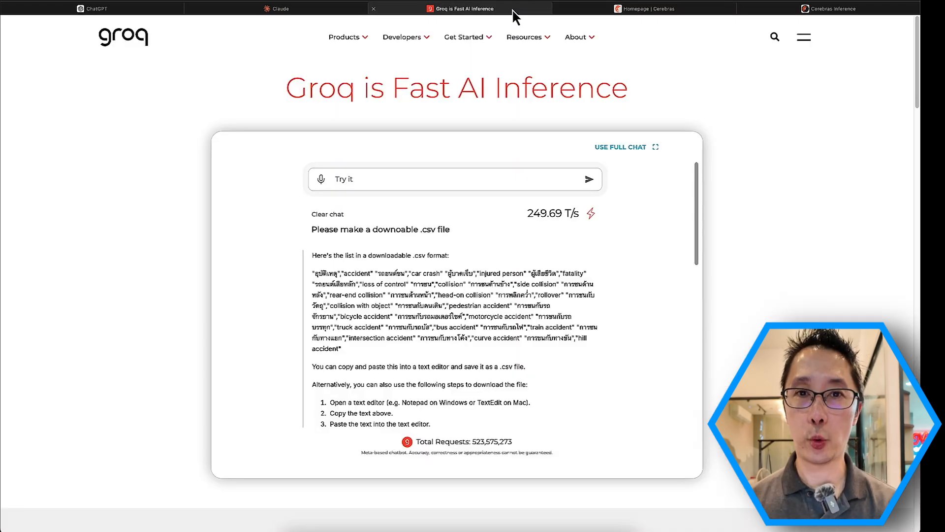
left_click(637, 10)
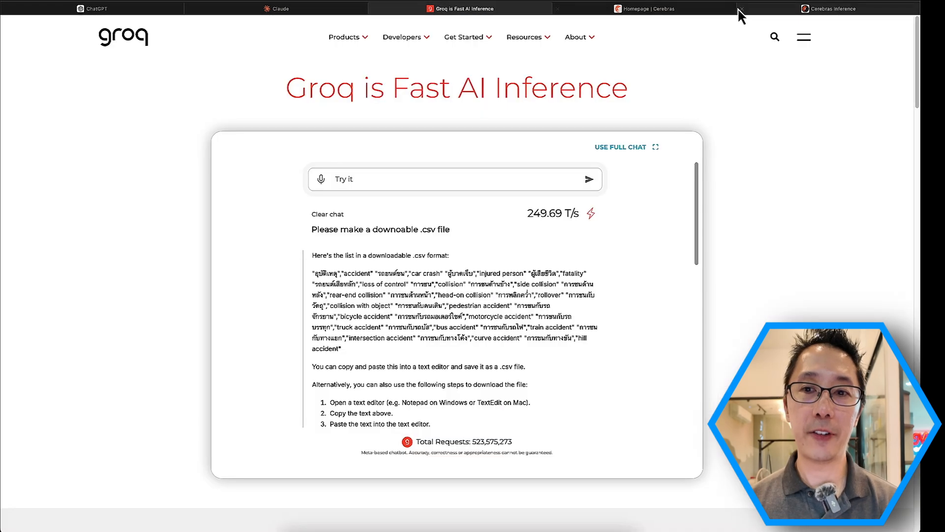
left_click(702, 9)
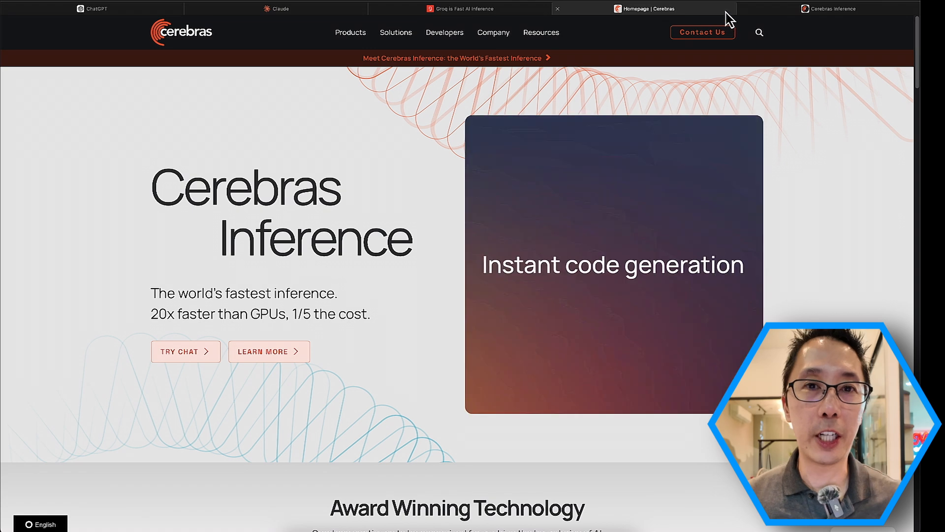